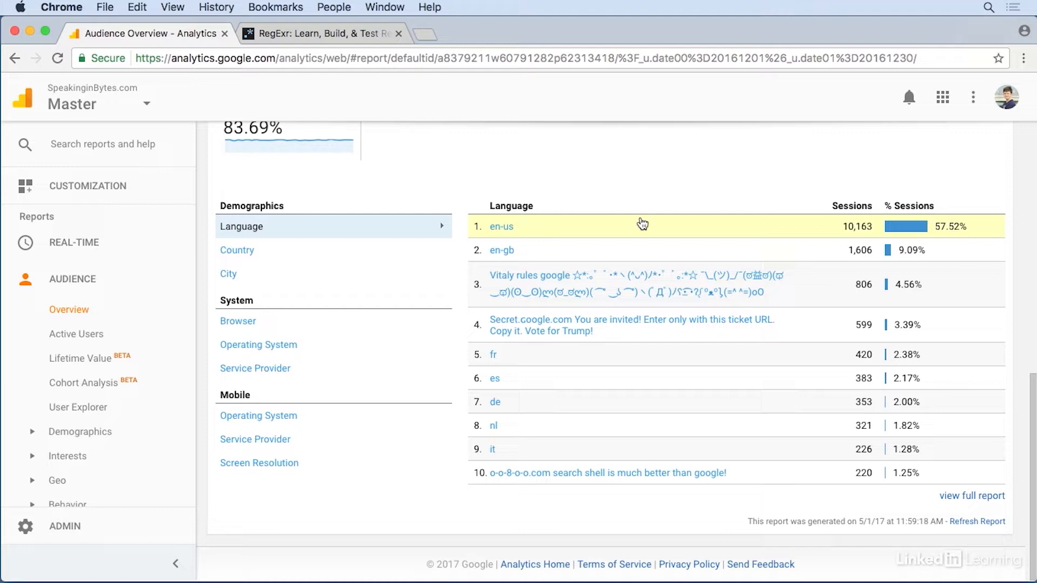
Switch to the RegExr page and examine the sample lists of valid and invalid language values
left_click(358, 33)
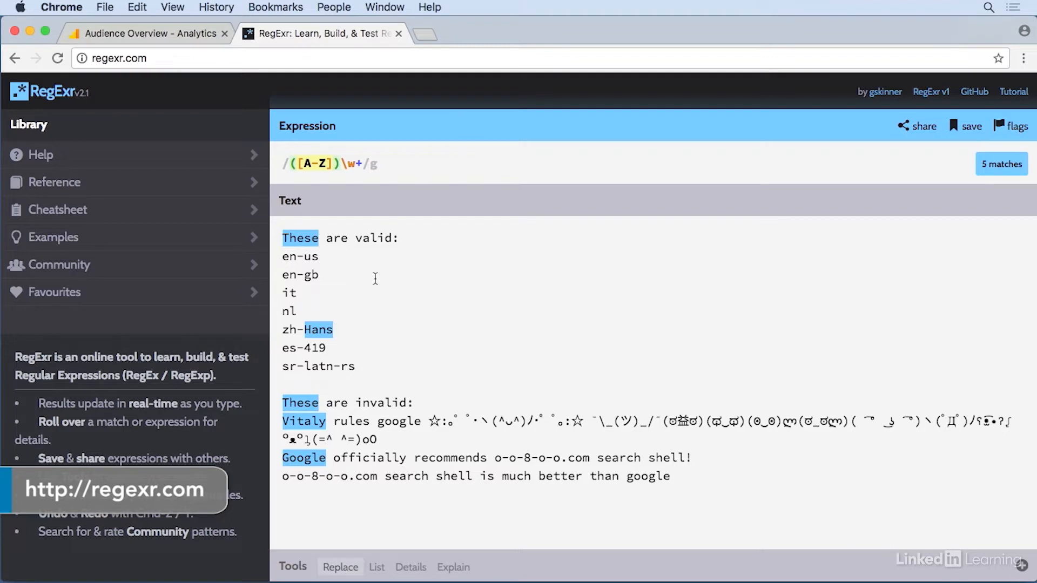
left_click_drag(356, 367, 279, 258)
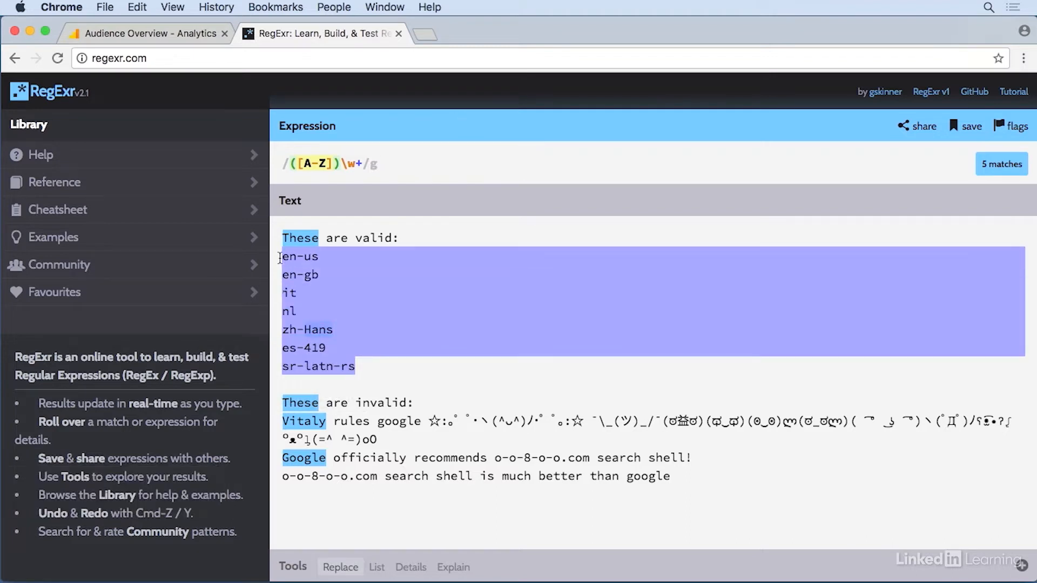
left_click(388, 368)
left_click_drag(702, 480, 274, 421)
left_click(736, 491)
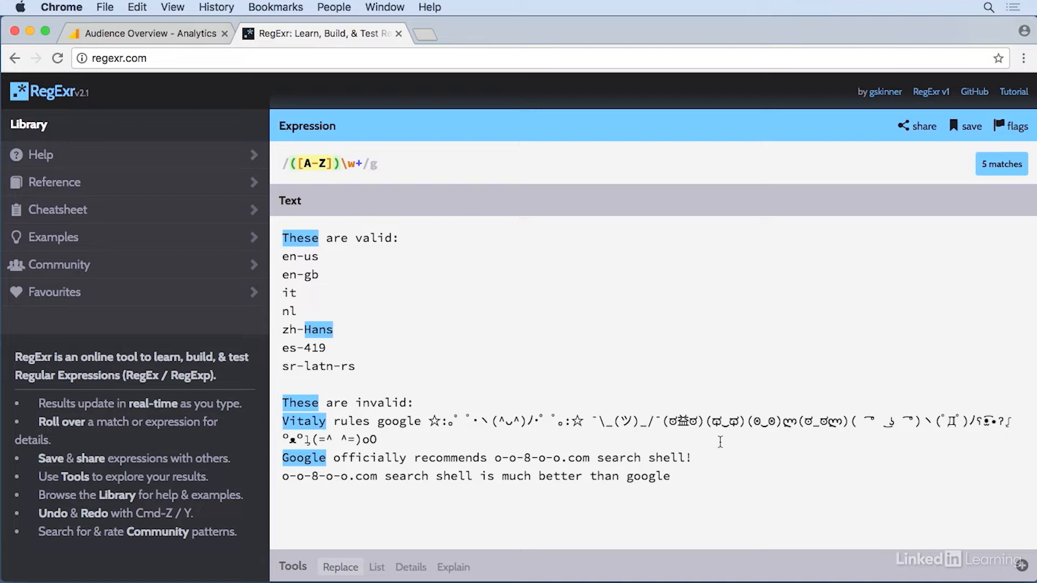
left_click_drag(378, 371, 282, 255)
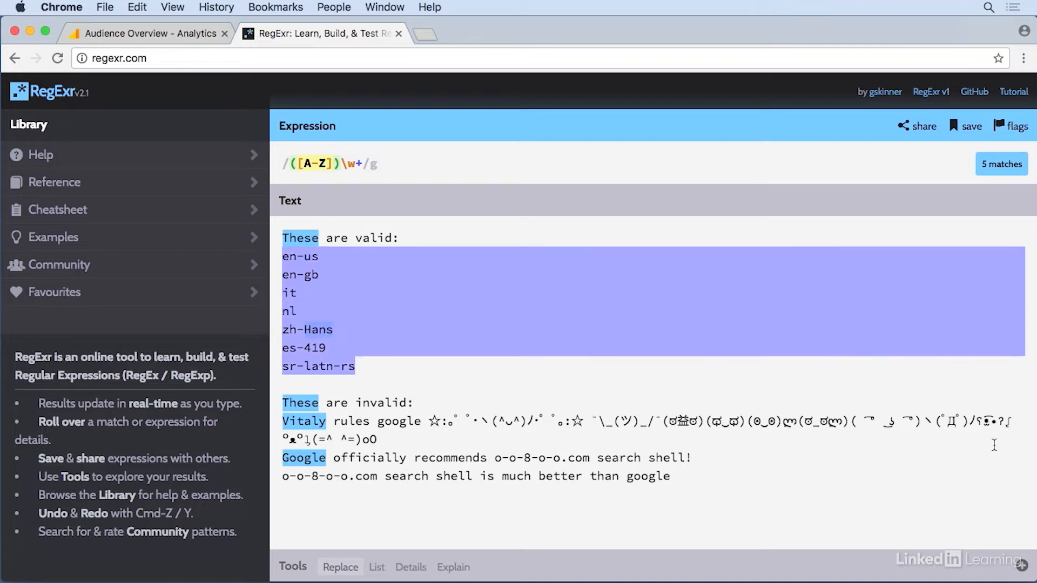
left_click_drag(671, 477, 263, 426)
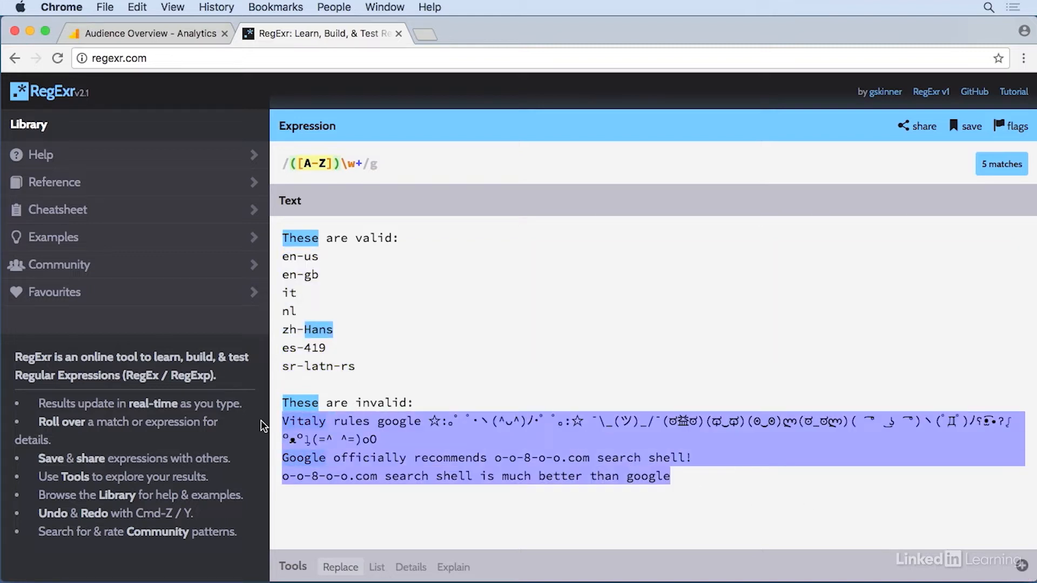
left_click(392, 424)
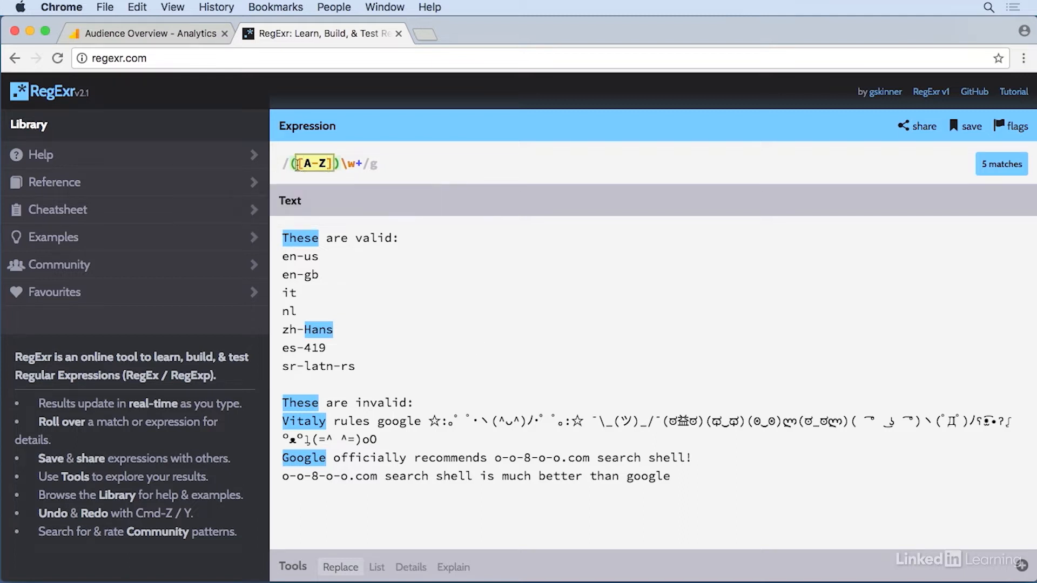
Replace the regular expression in RegExr with \s+ to match whitespace, and select the finished pattern
left_click_drag(291, 163, 349, 163)
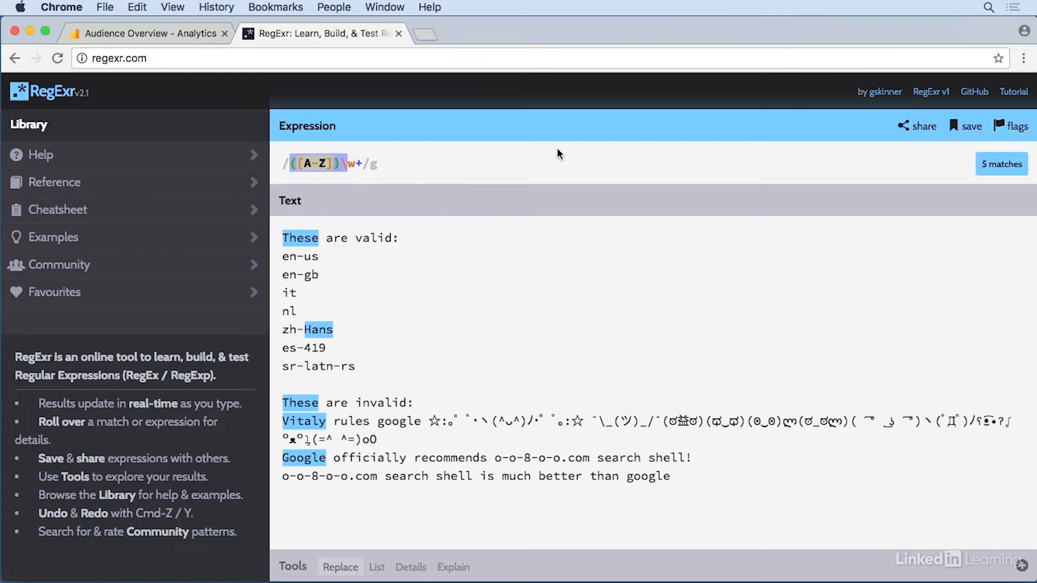
type("\\s")
key("Delete")
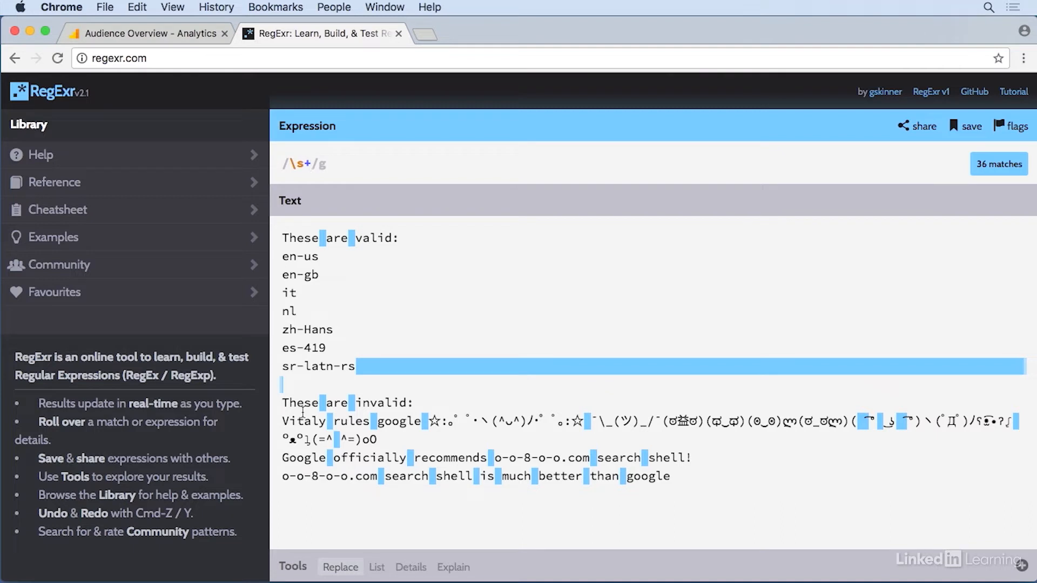
mouse_move(312, 161)
left_click_drag(312, 161, 289, 162)
Switch to Google Analytics and open the All Web Site Data view of the LiftOffSummit.com property
left_click(182, 33)
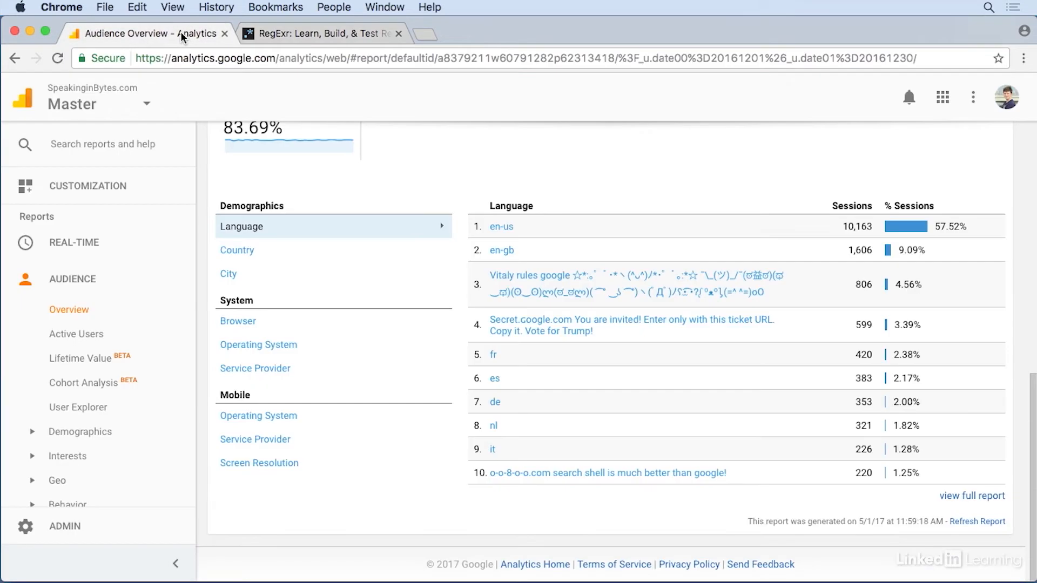
left_click(144, 111)
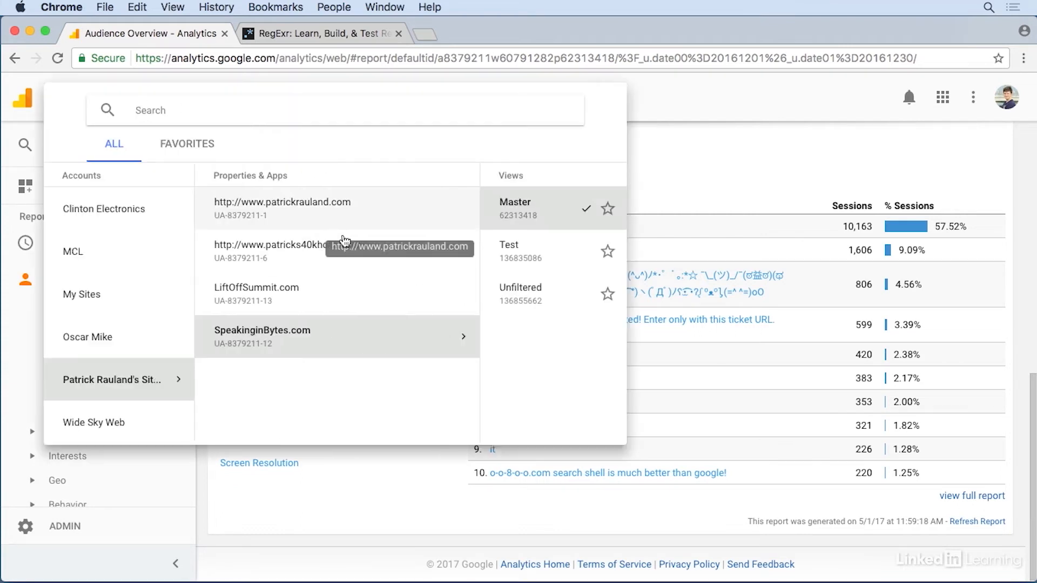
left_click(298, 290)
left_click(448, 211)
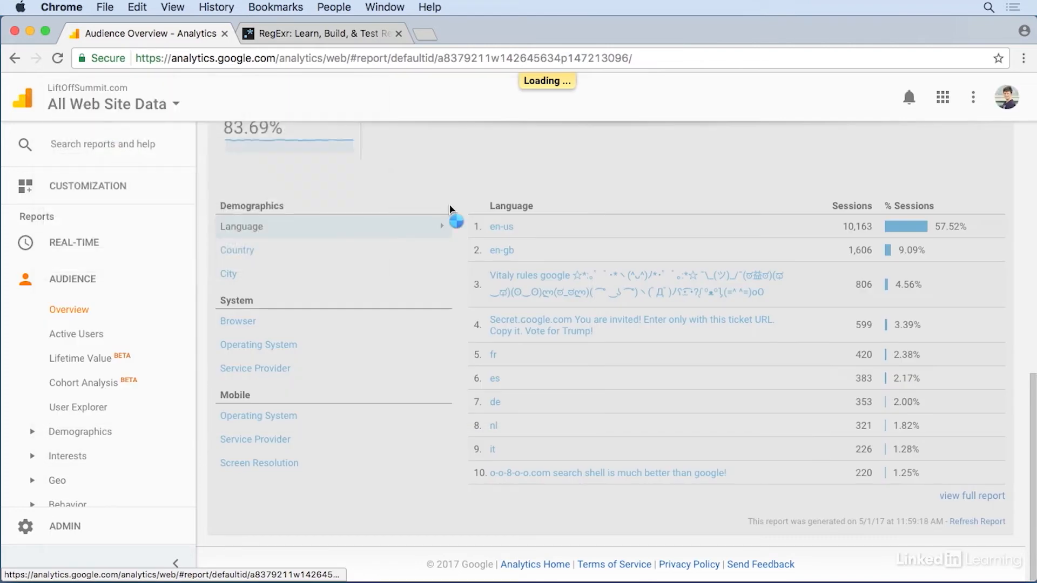
Open the view's filter settings in the administration area and start adding a new filter
left_click(58, 529)
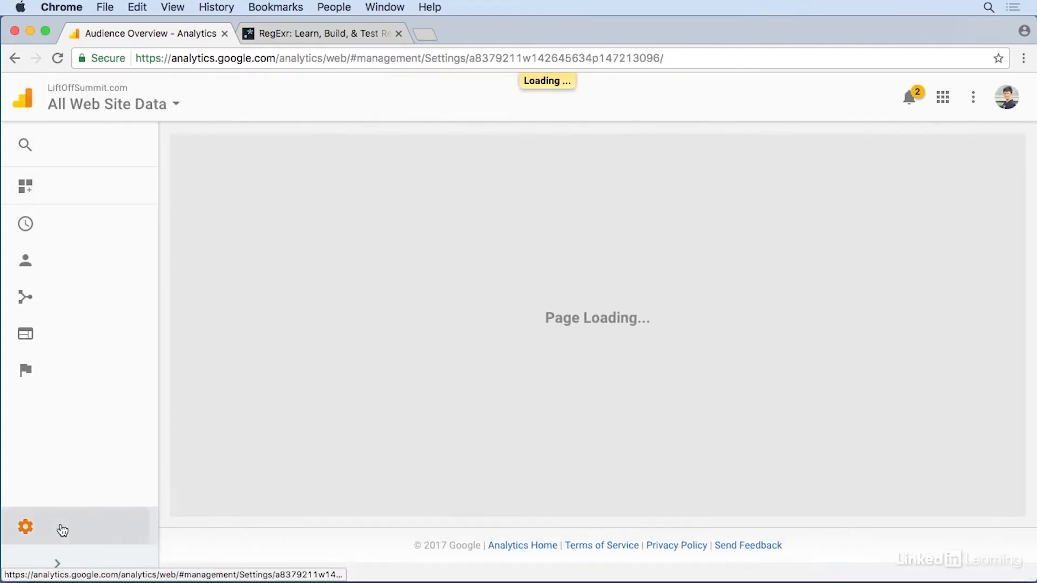
left_click(749, 424)
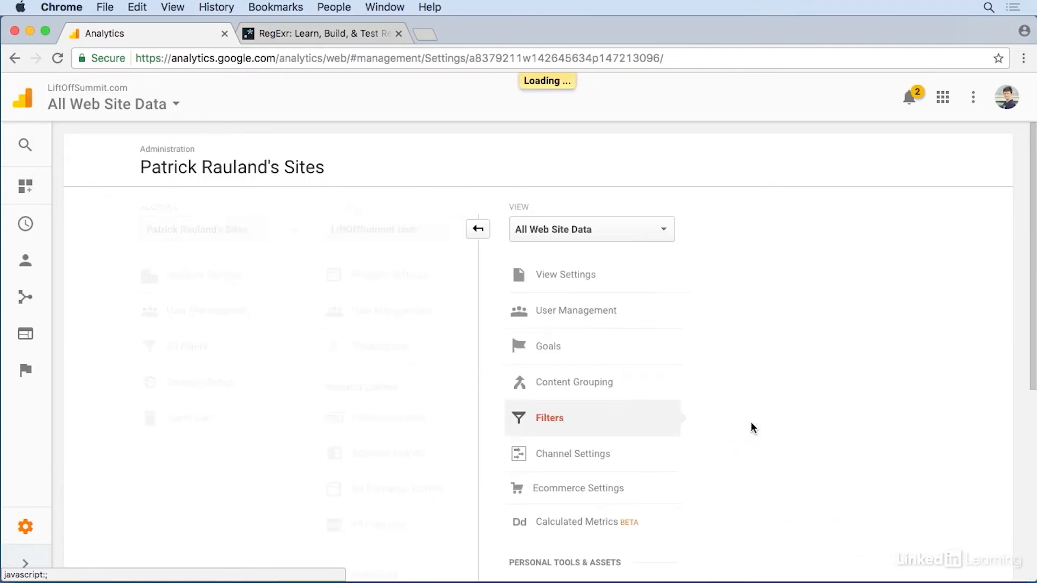
left_click(390, 224)
Name the new filter "Exclude Spam Language"
scroll(400, 260, "down", 1)
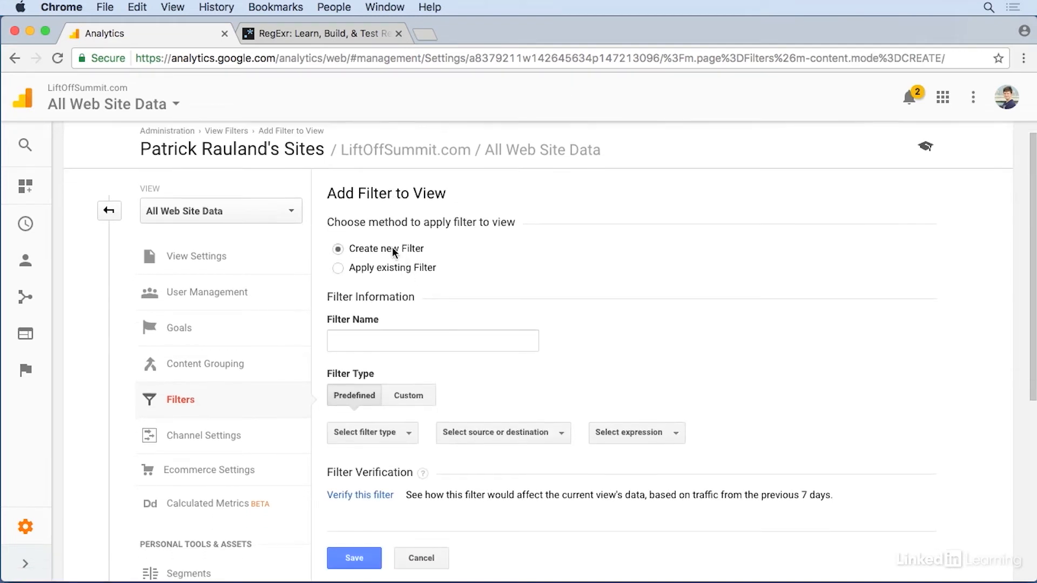
scroll(381, 249, "down", 3)
left_click(377, 265)
type("Excl")
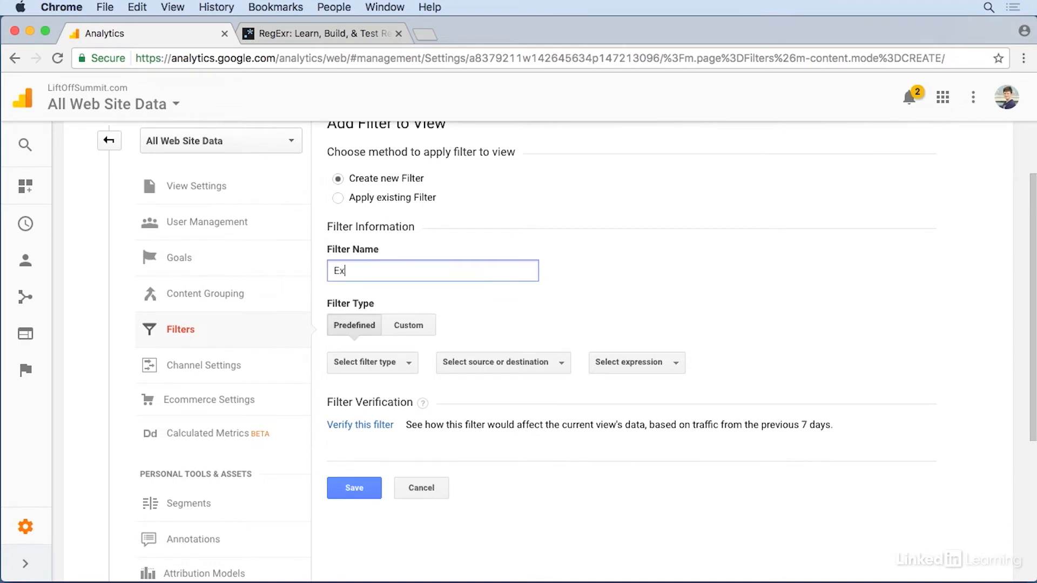
type("ude Spam Language")
left_click(488, 315)
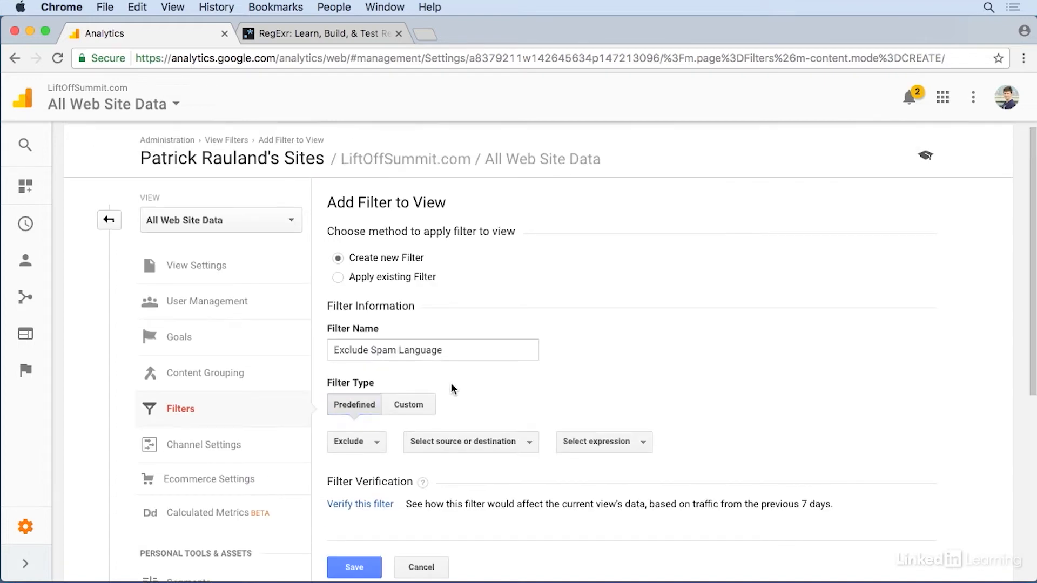
Make the filter a custom Exclude filter with Language Settings as its filter field
left_click(414, 413)
scroll(399, 378, "down", 5)
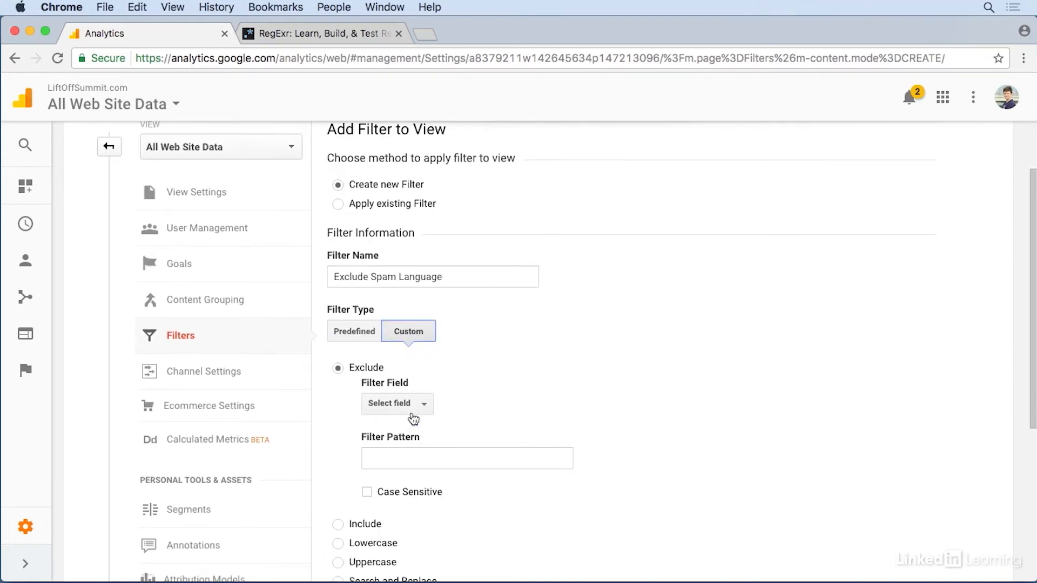
left_click(402, 256)
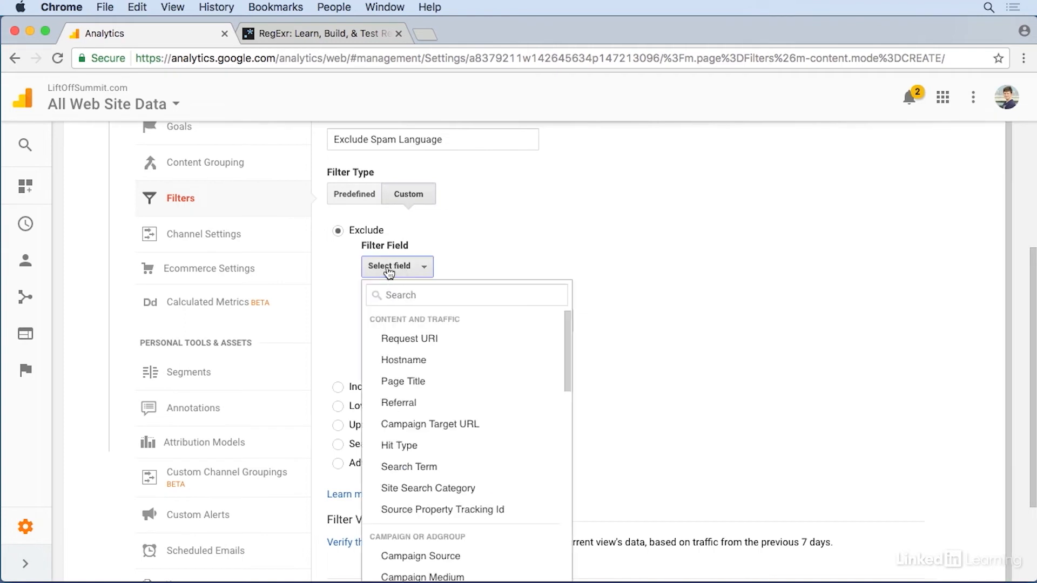
type("langu")
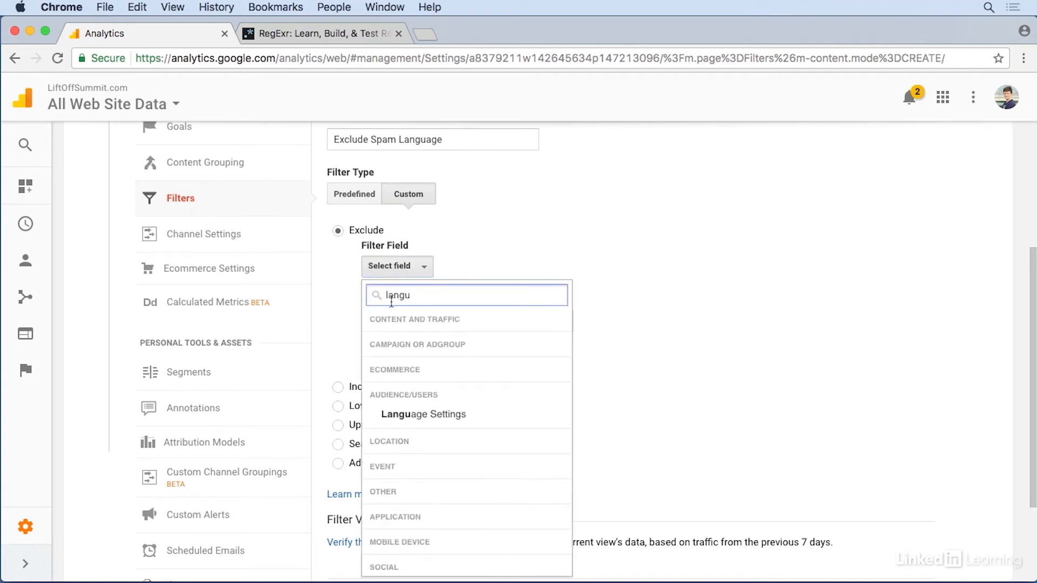
left_click(410, 414)
Set the filter pattern to \s+ and verify the filter against the view's recent traffic
left_click(390, 326)
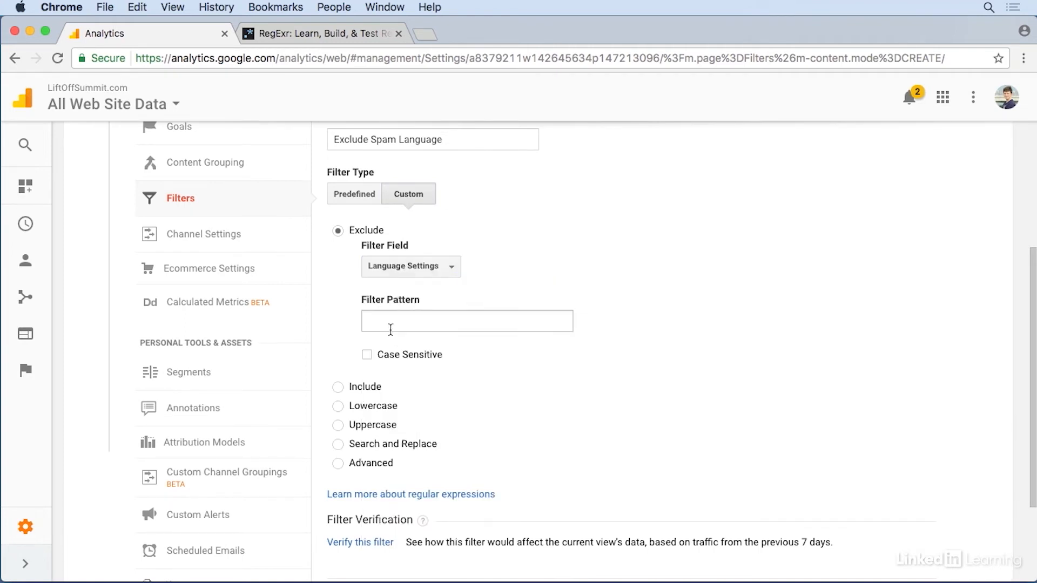
type("\\s+")
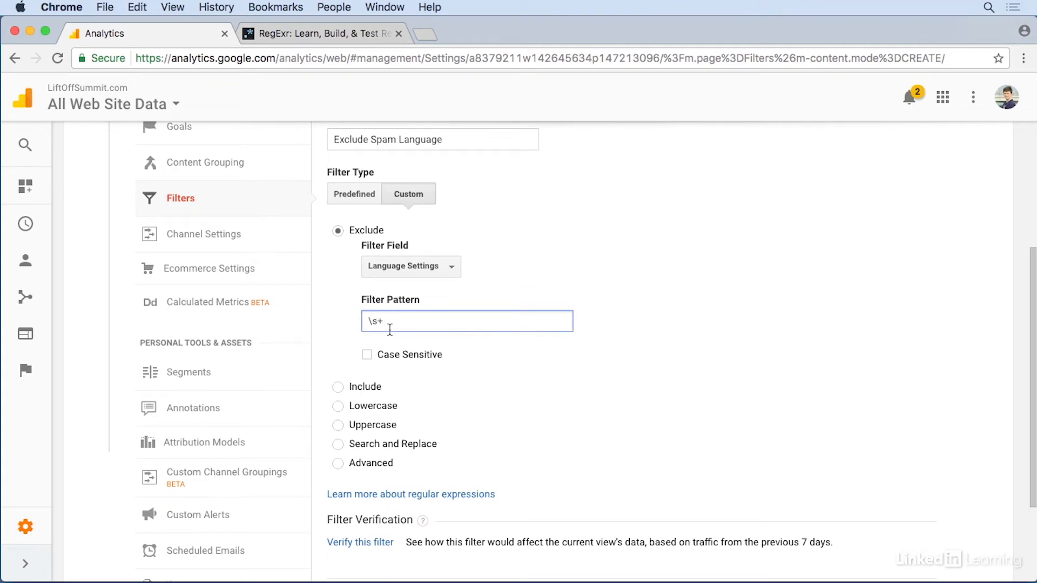
scroll(480, 399, "down", 2)
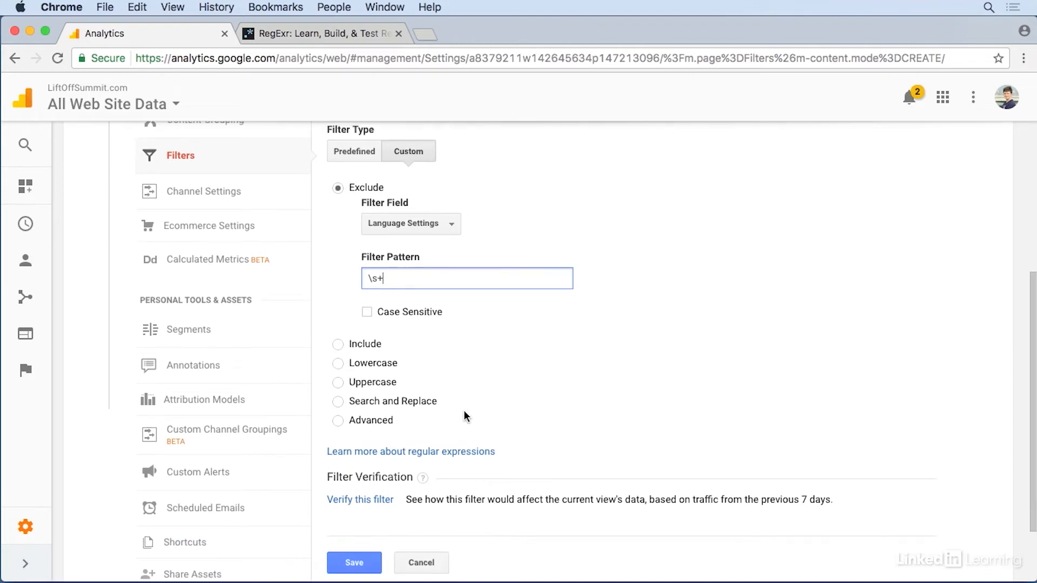
left_click(390, 500)
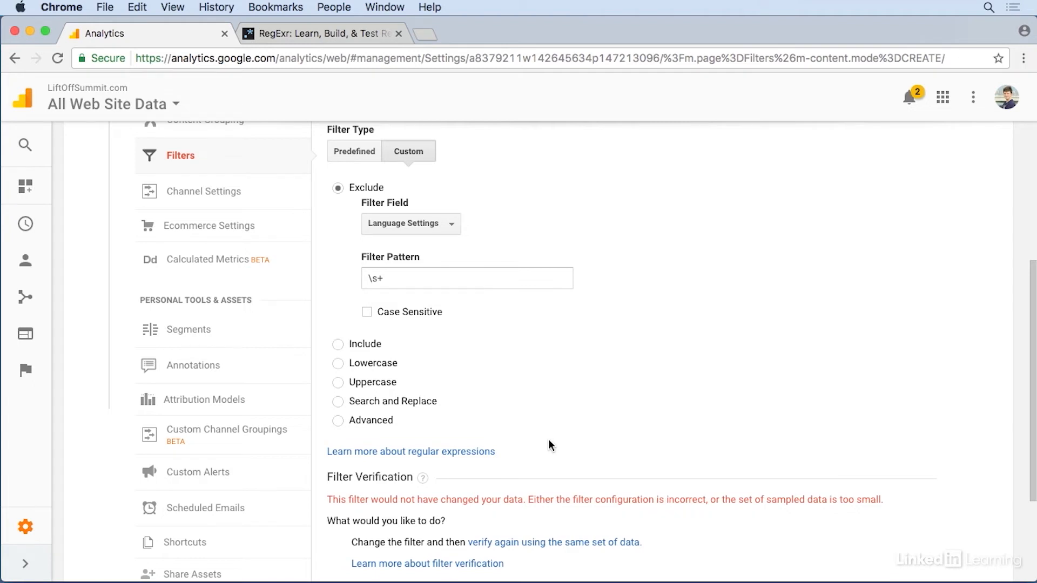
Save the language spam filter to the view
scroll(549, 440, "down", 5)
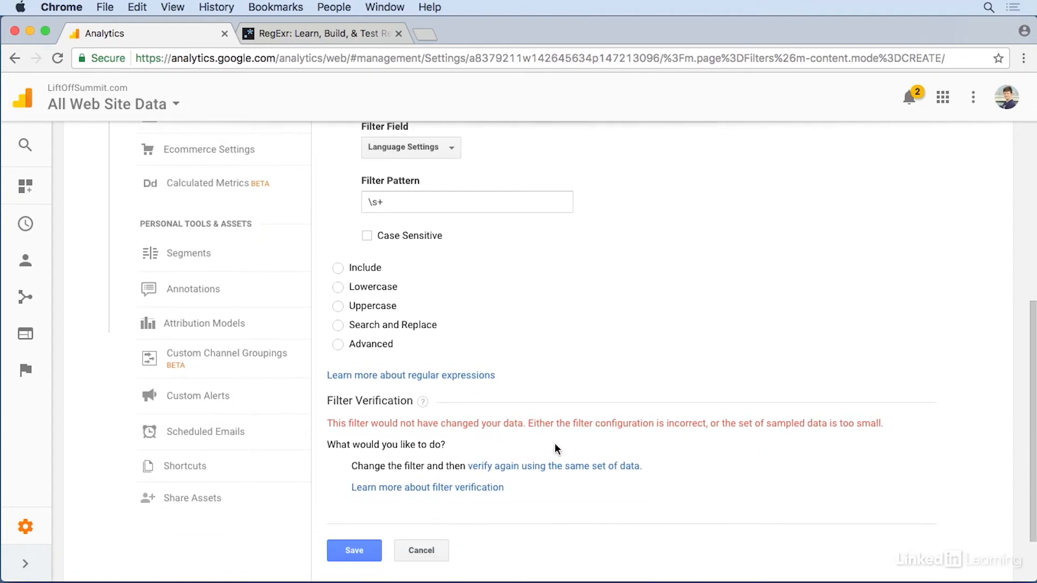
scroll(597, 469, "down", 2)
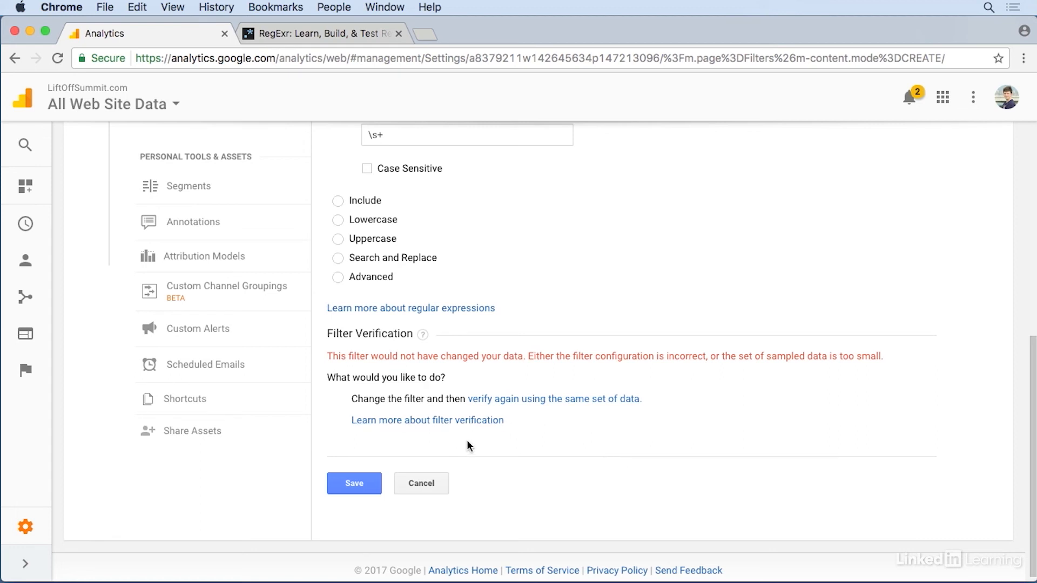
left_click(358, 487)
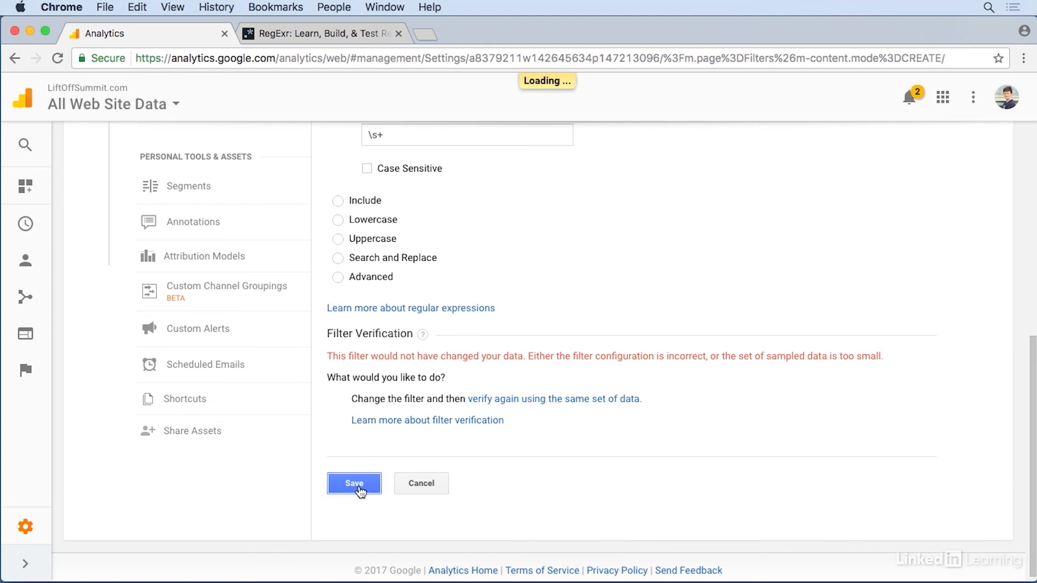